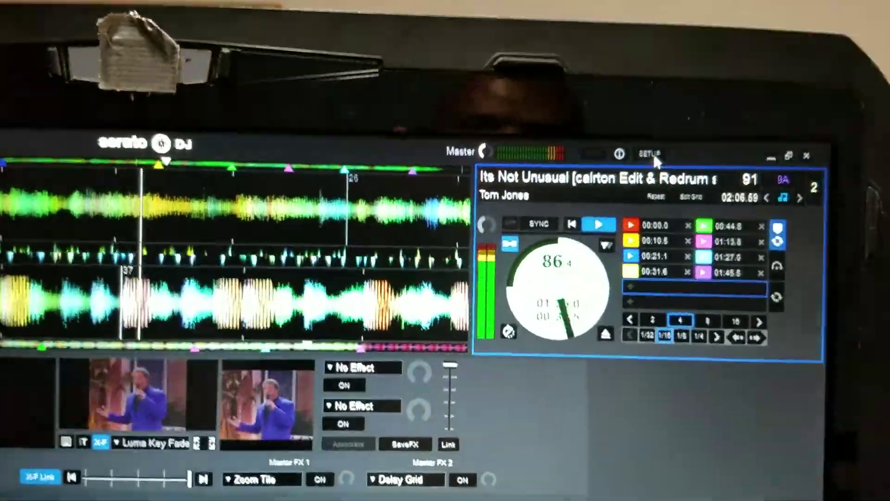
# Step: Show the Serato Video settings in Expansion Packs, with medium output and 720p recording quality
pyautogui.click(718, 104)
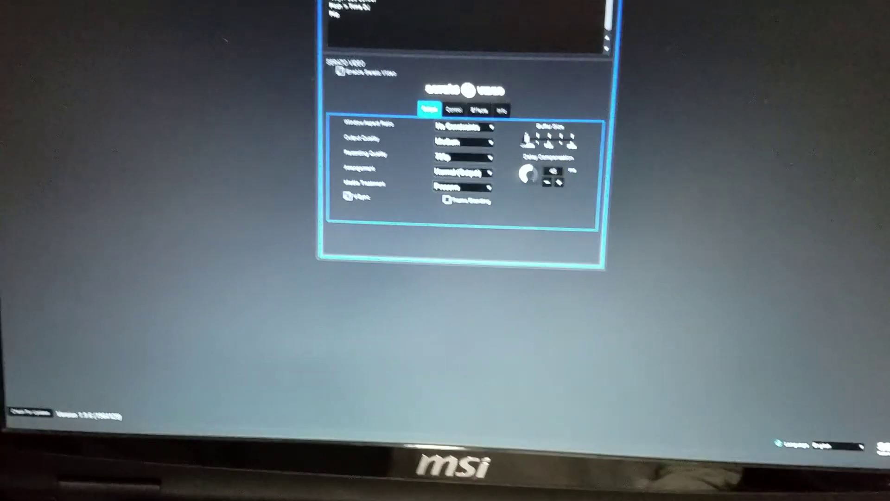